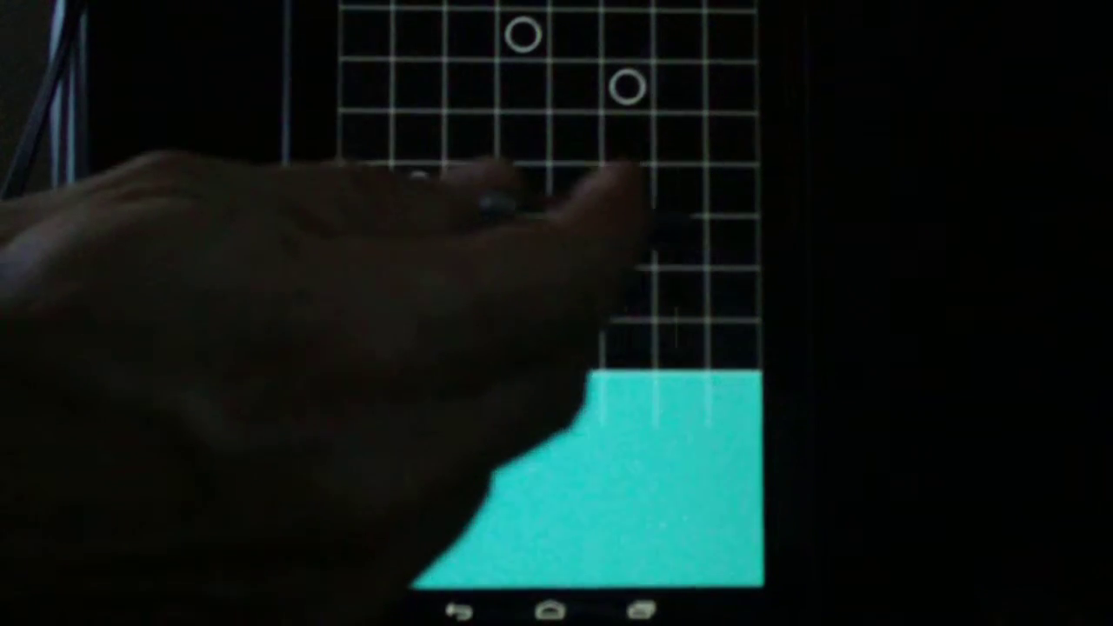
Step: Place a final obstacle cell, then run the random search from the red start cell
click(679, 242)
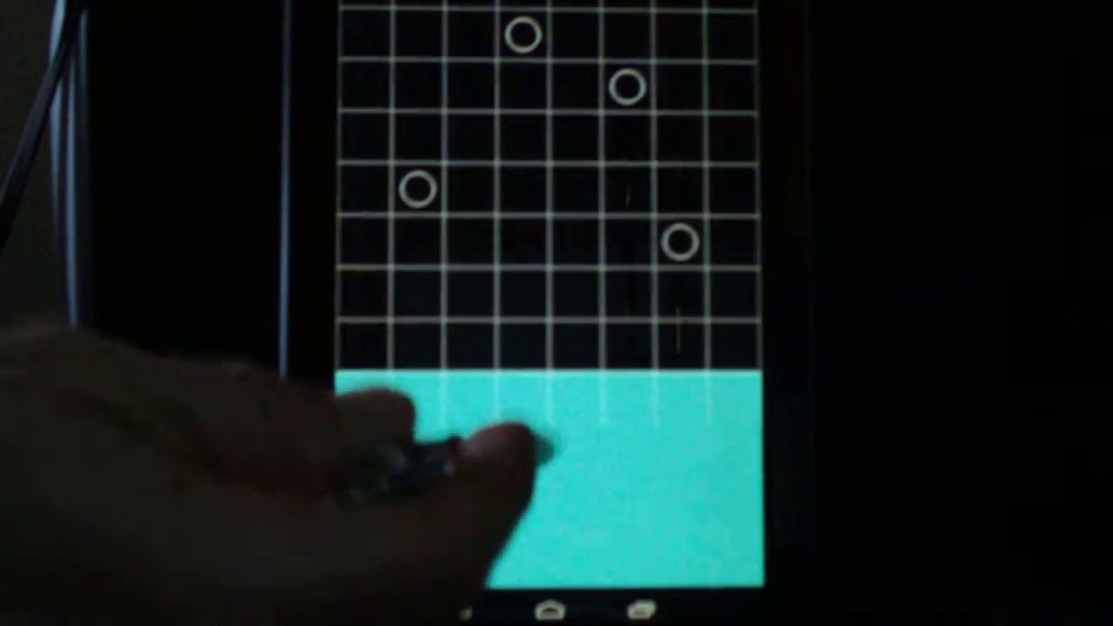
click(521, 435)
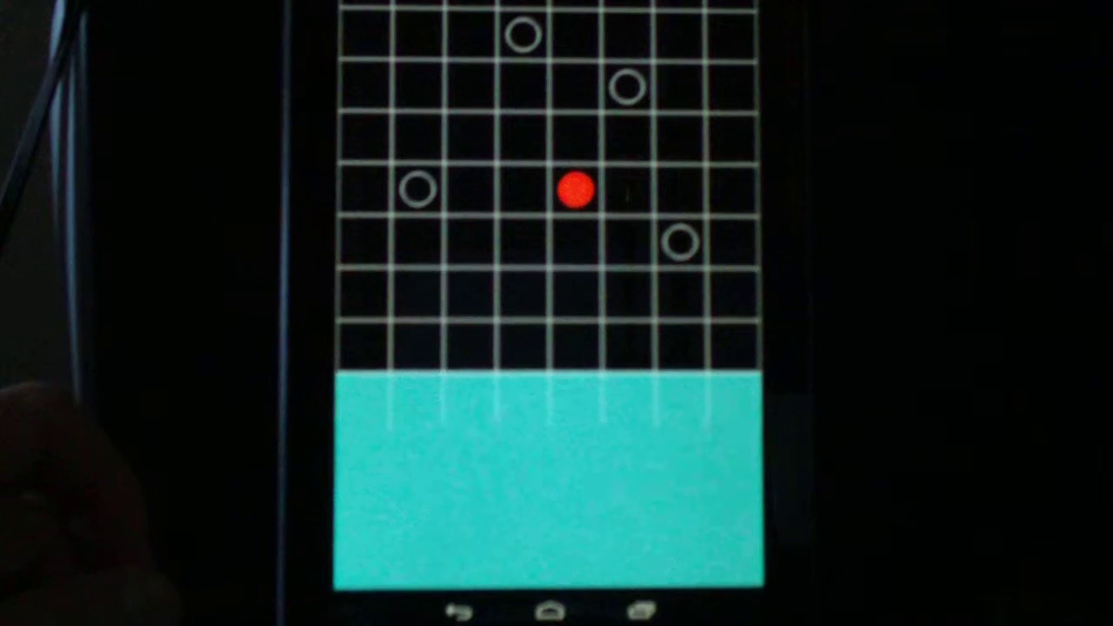